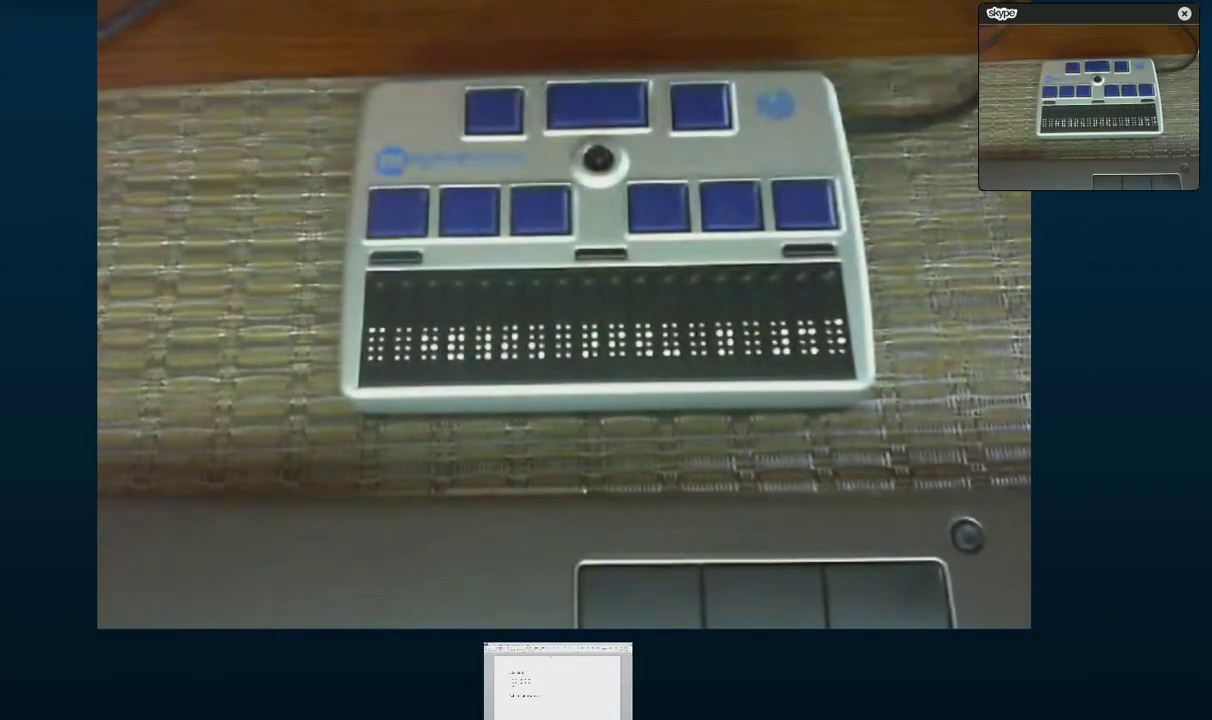
# Step: Bring the shared Word document ending 'The clothes store was beautiful.' into full view
pyautogui.click(578, 680)
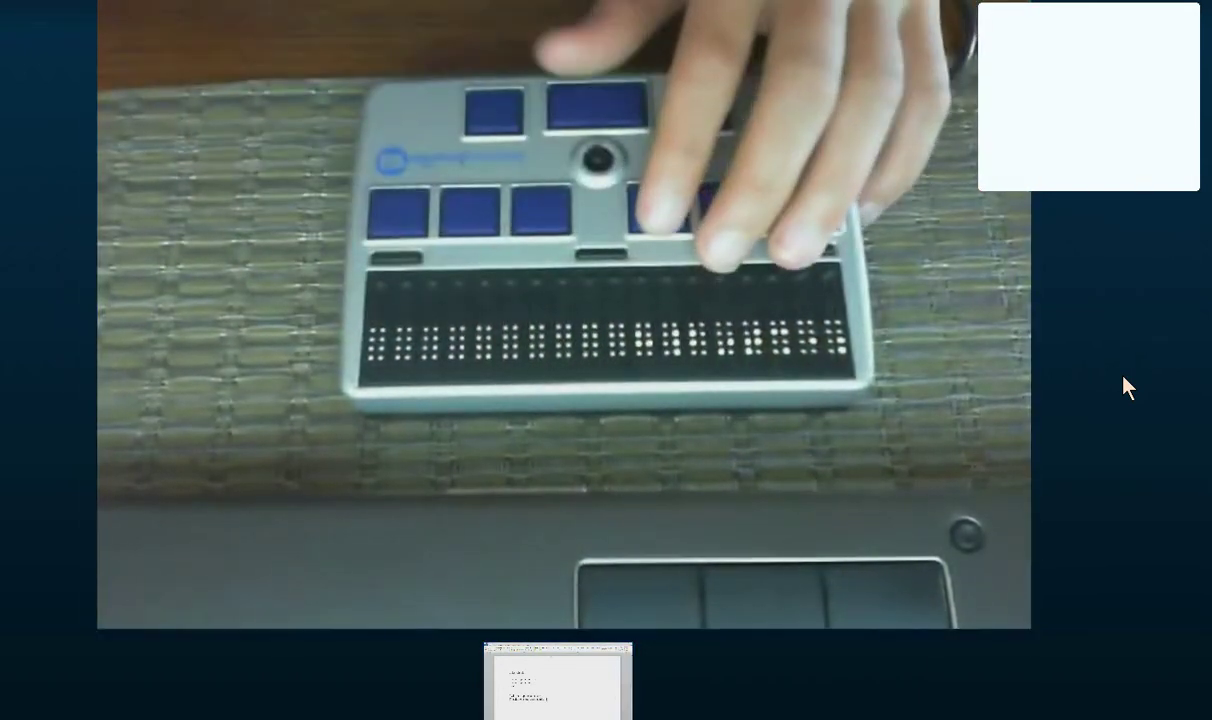
pyautogui.click(583, 678)
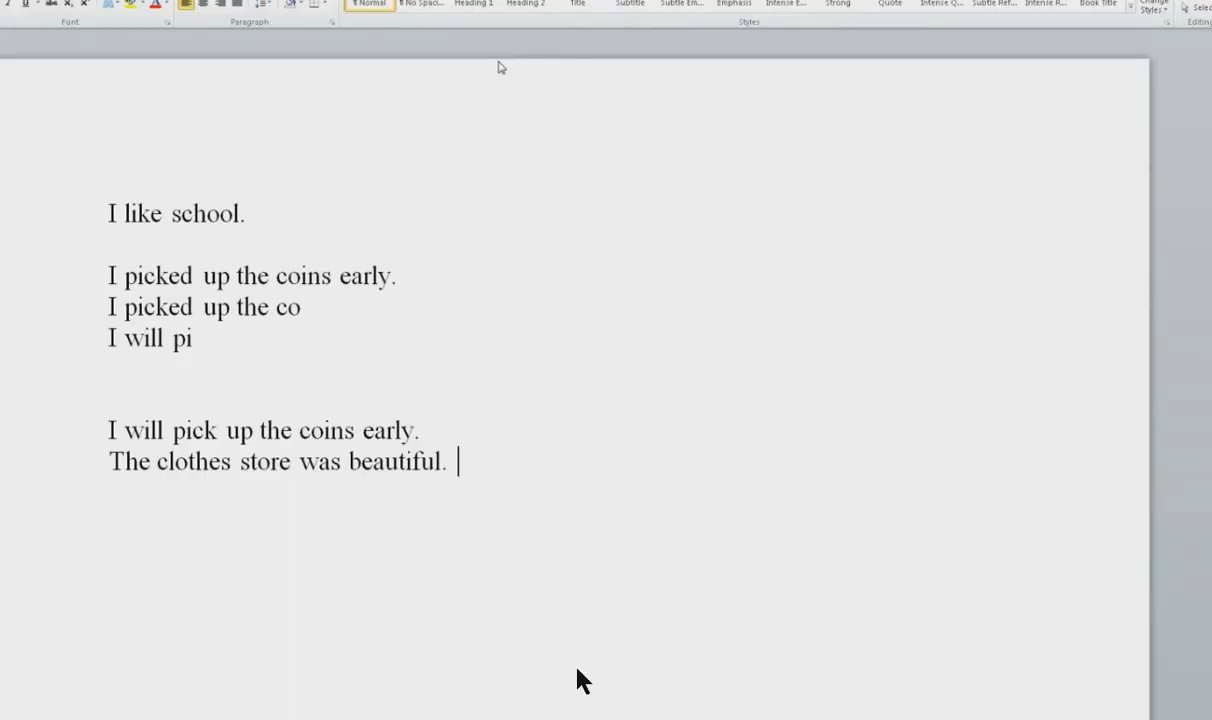